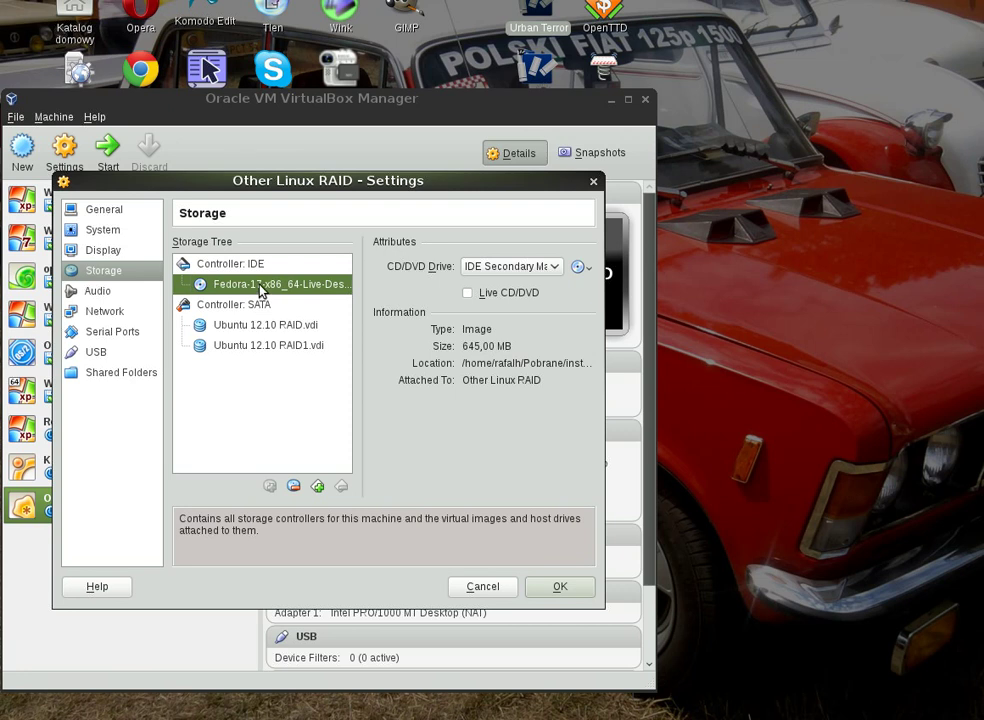
# - Save the Other Linux RAID settings with the Fedora 17 ISO on the IDE controller
pyautogui.click(558, 586)
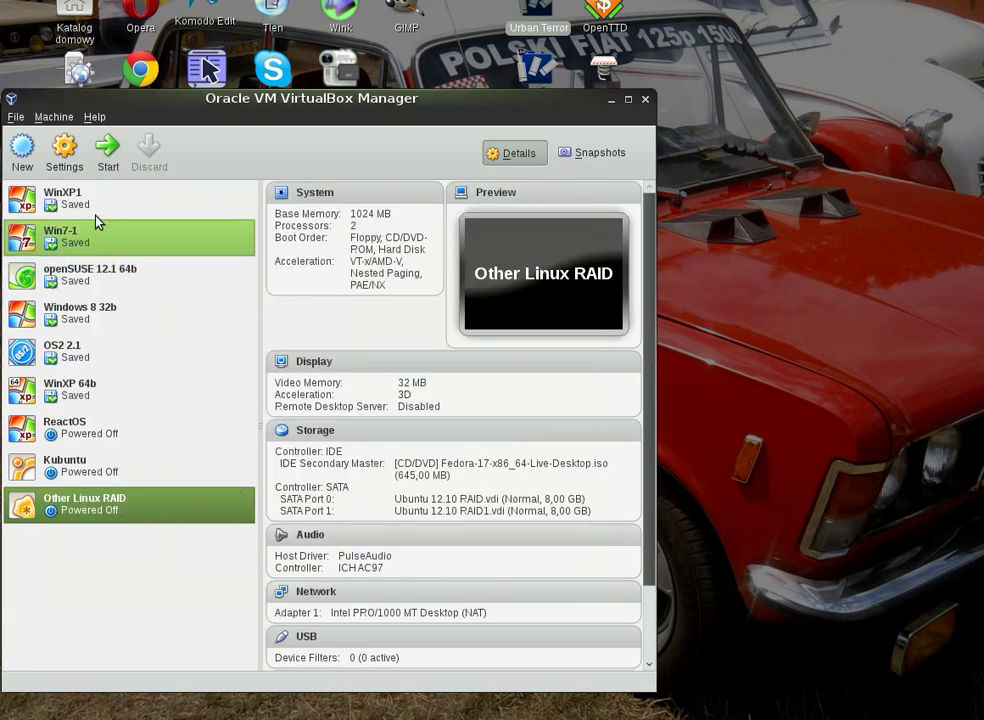
# - Start the Other Linux RAID VM and boot Fedora 17 live media without waiting for the countdown
pyautogui.click(107, 150)
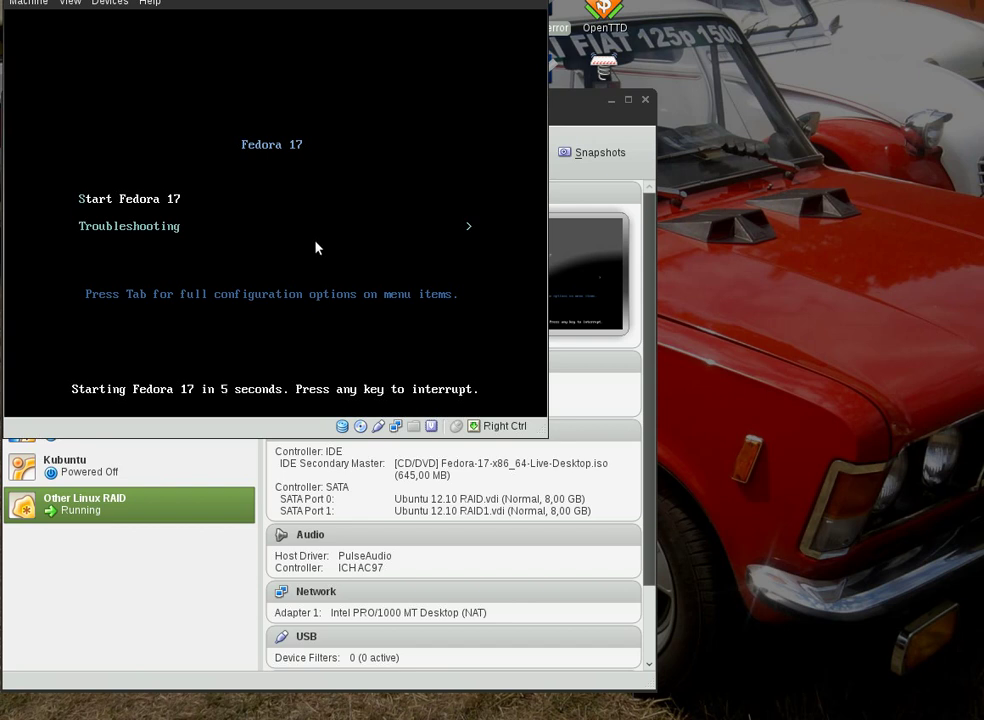
pyautogui.press('Return')
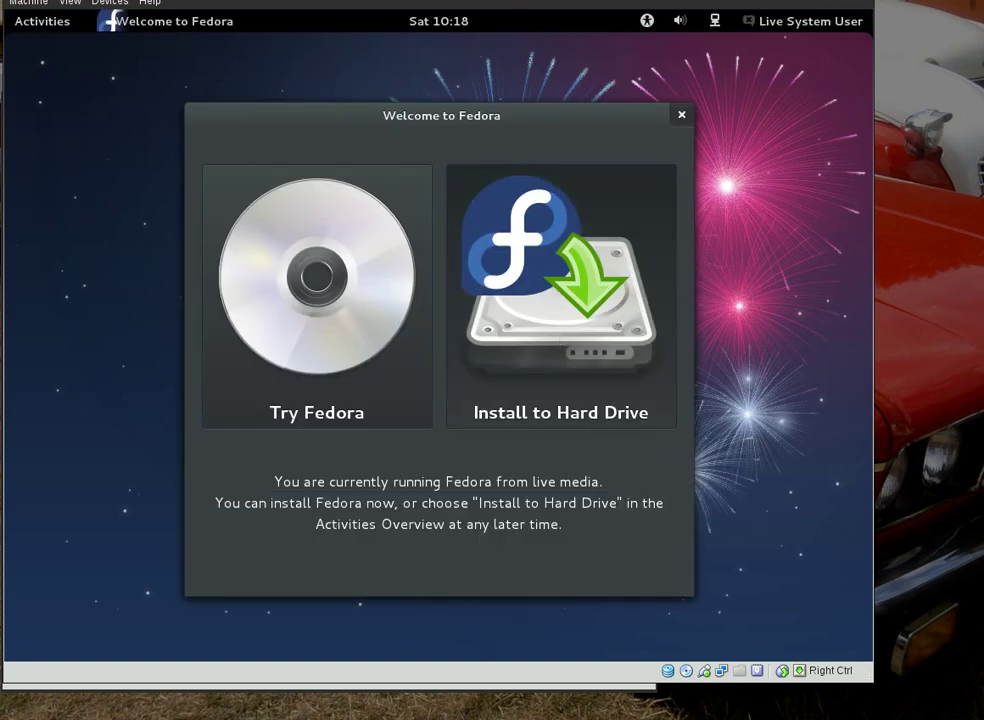
# - Launch Install to Hard Drive with U.S. English keyboard and Basic Storage Devices
pyautogui.click(560, 336)
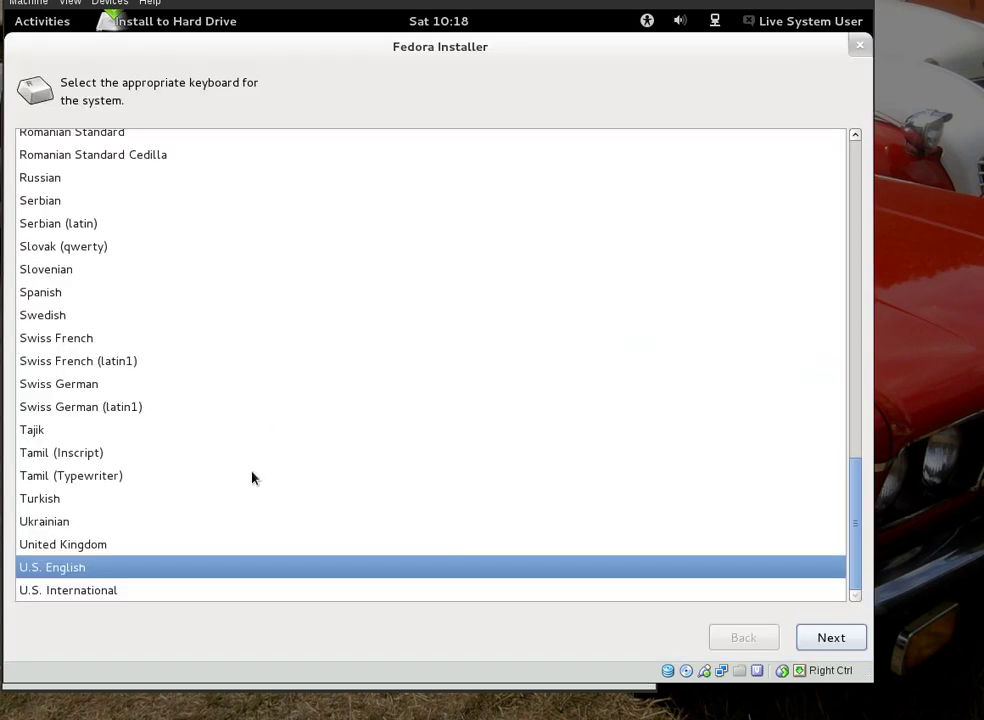
pyautogui.click(822, 640)
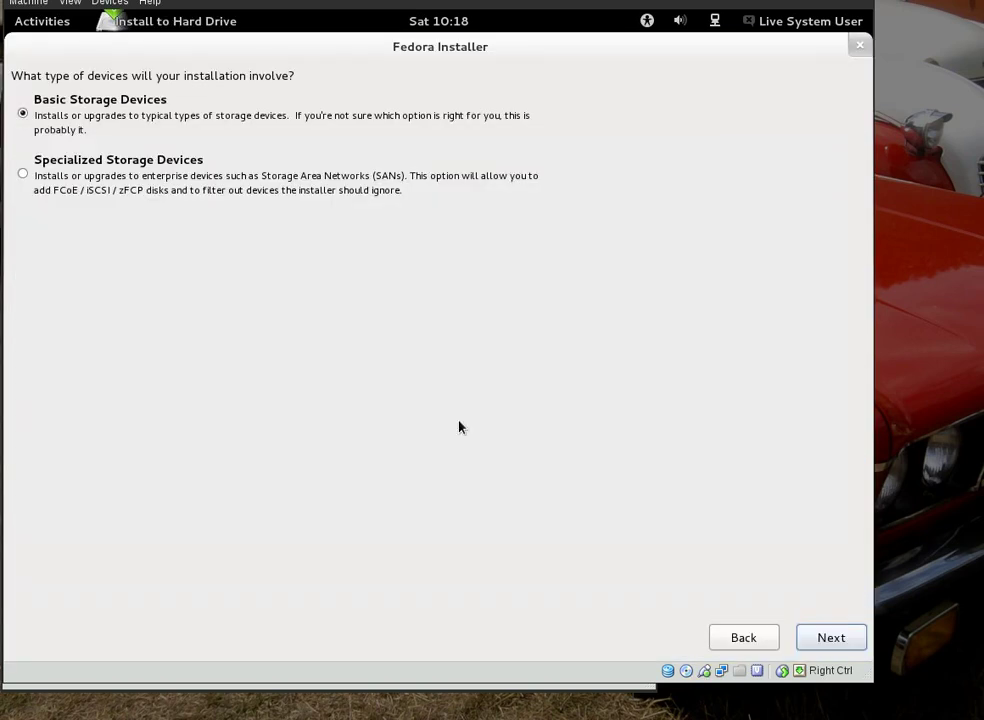
pyautogui.click(815, 639)
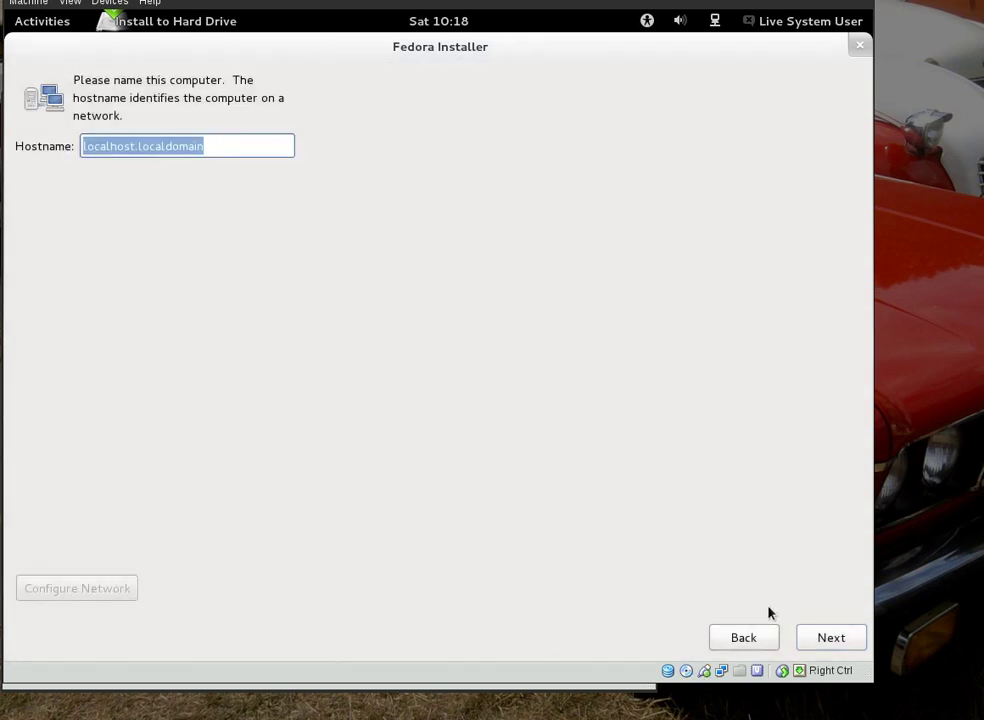
# - Keep the default hostname and set the time zone to Warsaw, Europe
pyautogui.click(831, 637)
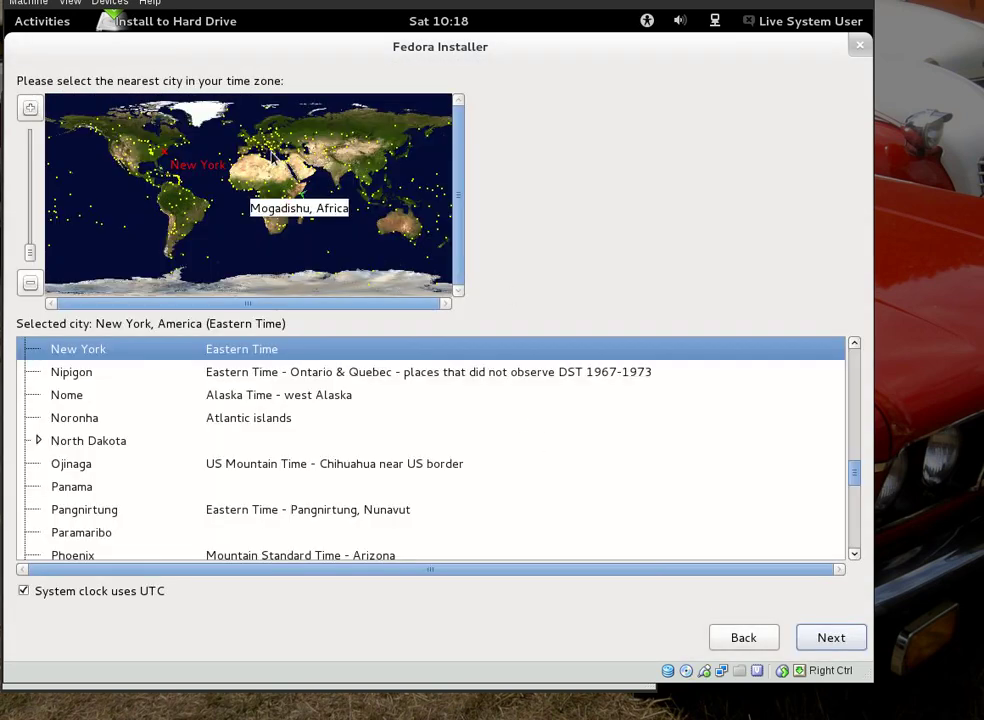
pyautogui.scroll(2, 300, 150)
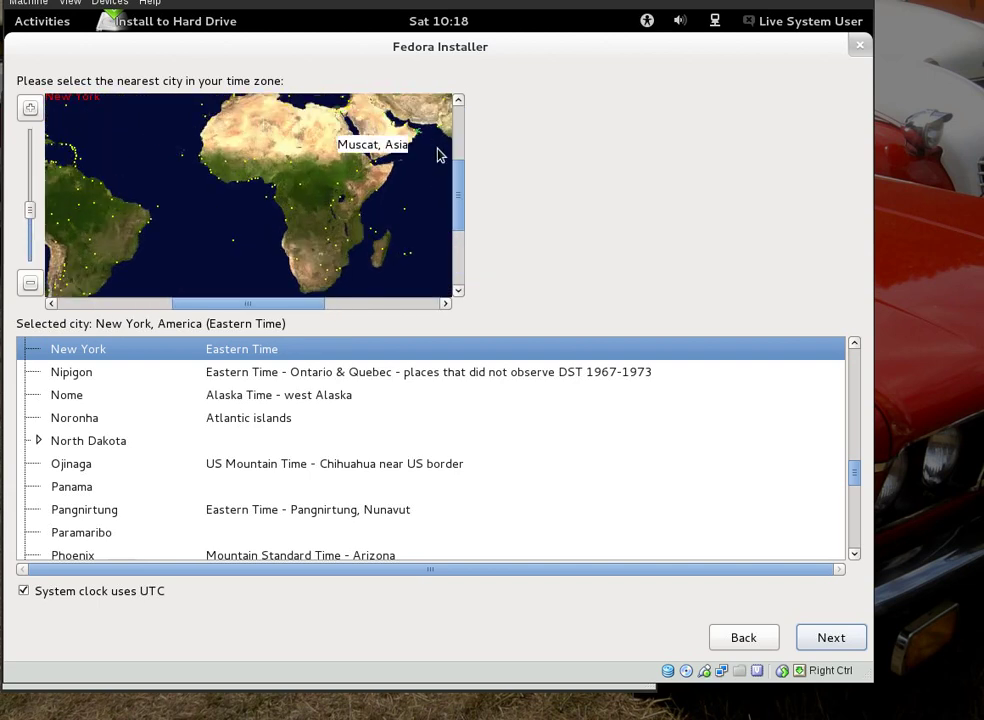
pyautogui.moveTo(461, 190); pyautogui.dragTo(461, 140)
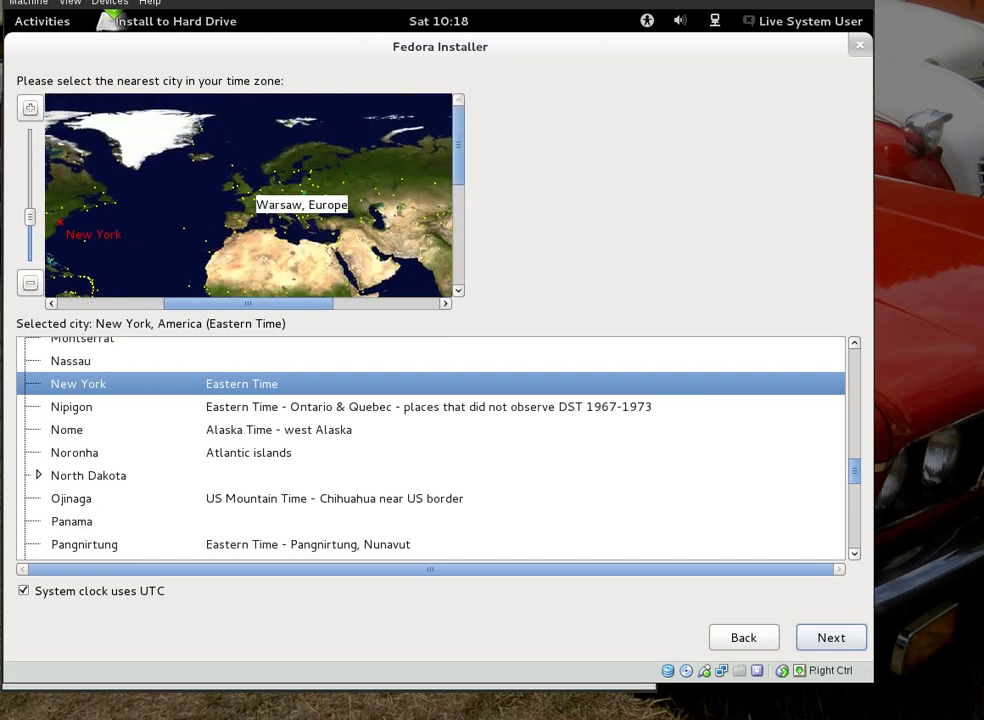
pyautogui.click(301, 190)
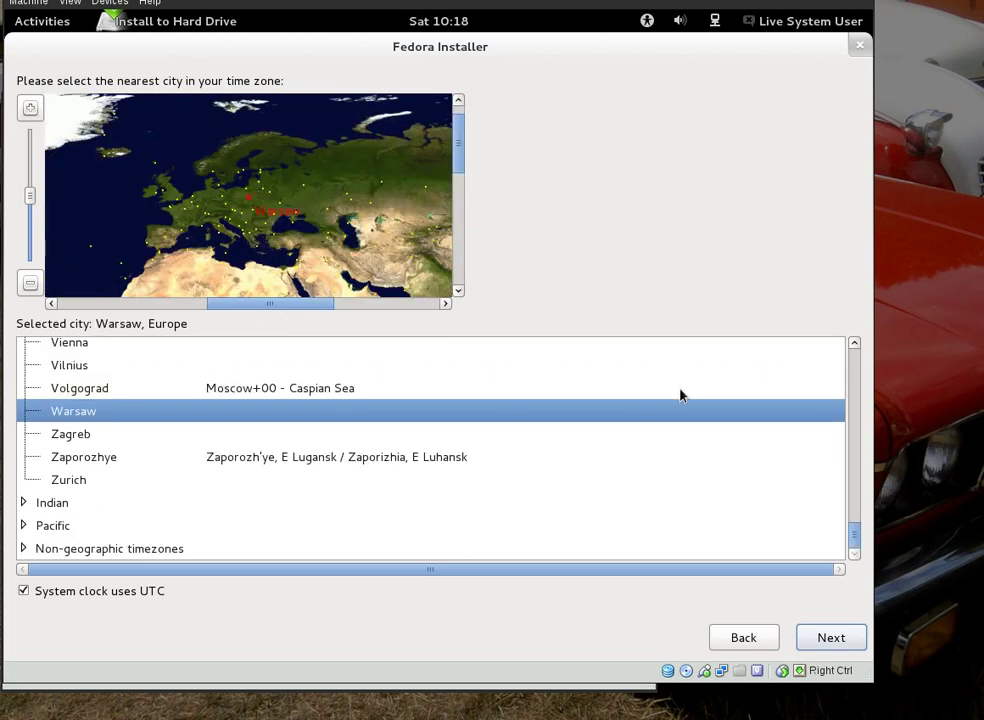
pyautogui.click(815, 639)
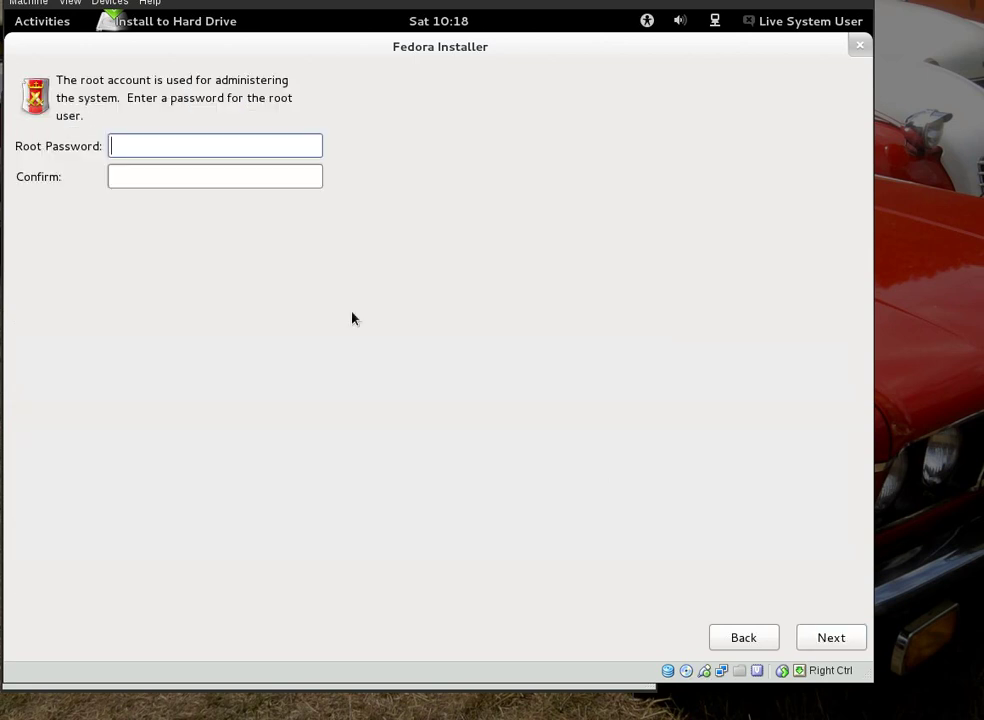
# - Enter and confirm the root password
pyautogui.write('••••••')
pyautogui.press('Tab')
pyautogui.write('••••••')
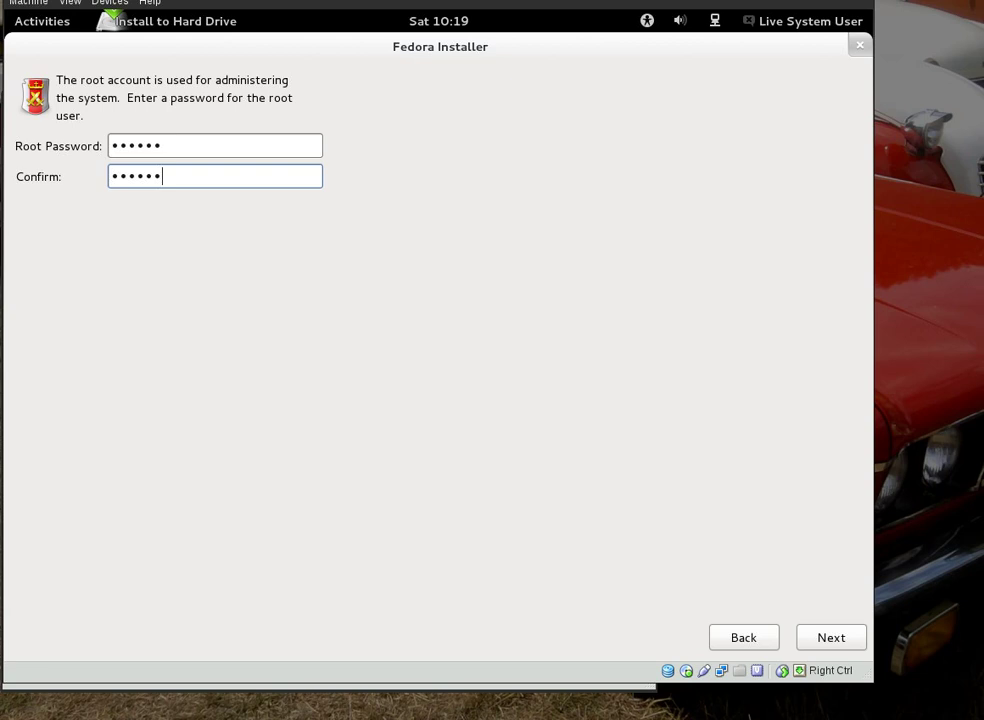
pyautogui.press('Return')
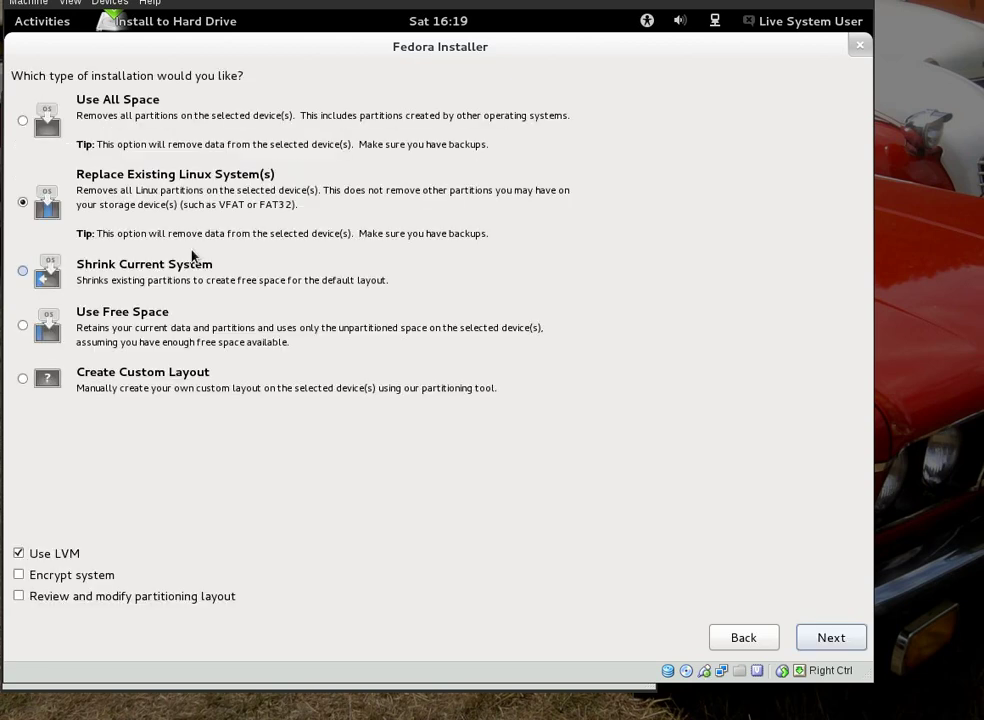
# - Choose Create Custom Layout and accept both disks as install targets
pyautogui.click(23, 379)
pyautogui.click(800, 639)
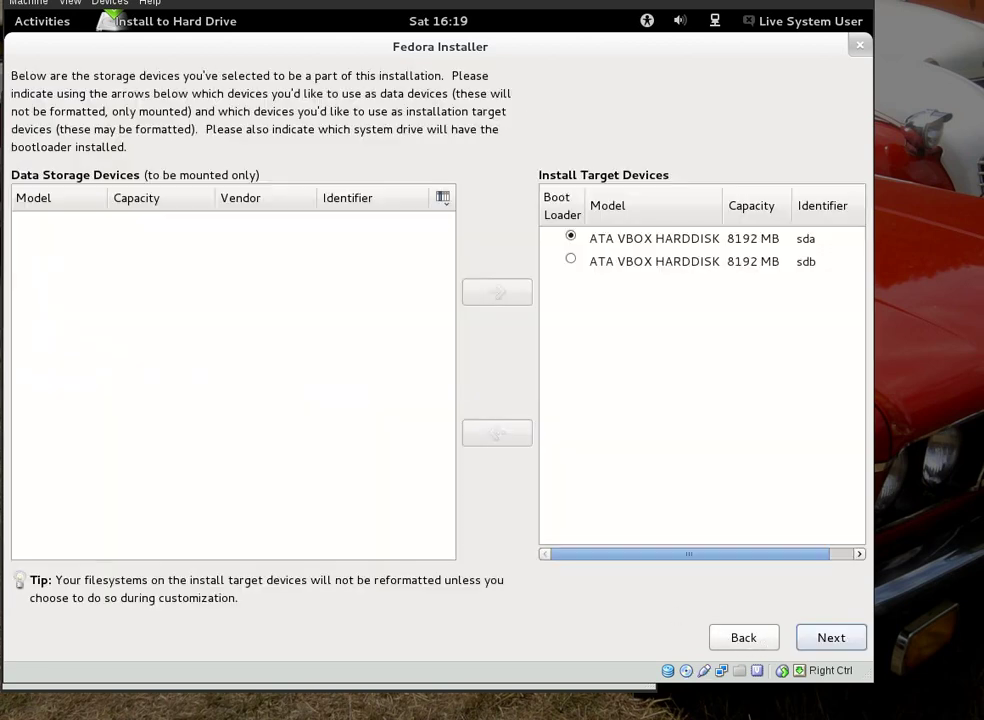
pyautogui.click(804, 640)
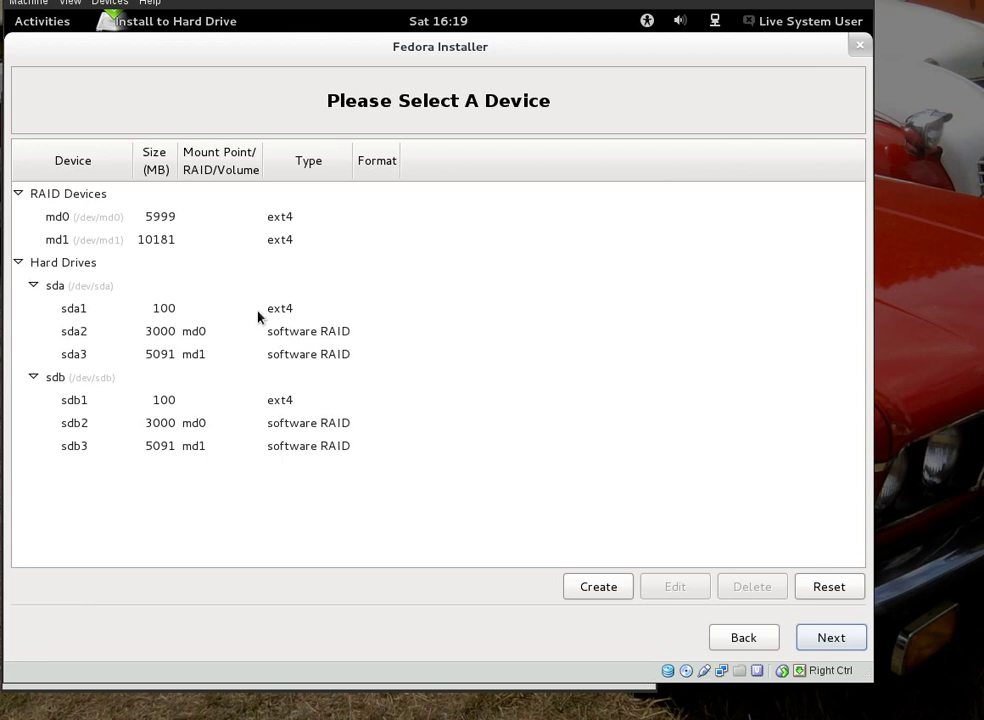
# - Mount sda1 at /boot, reformatted as ext4
pyautogui.click(252, 312)
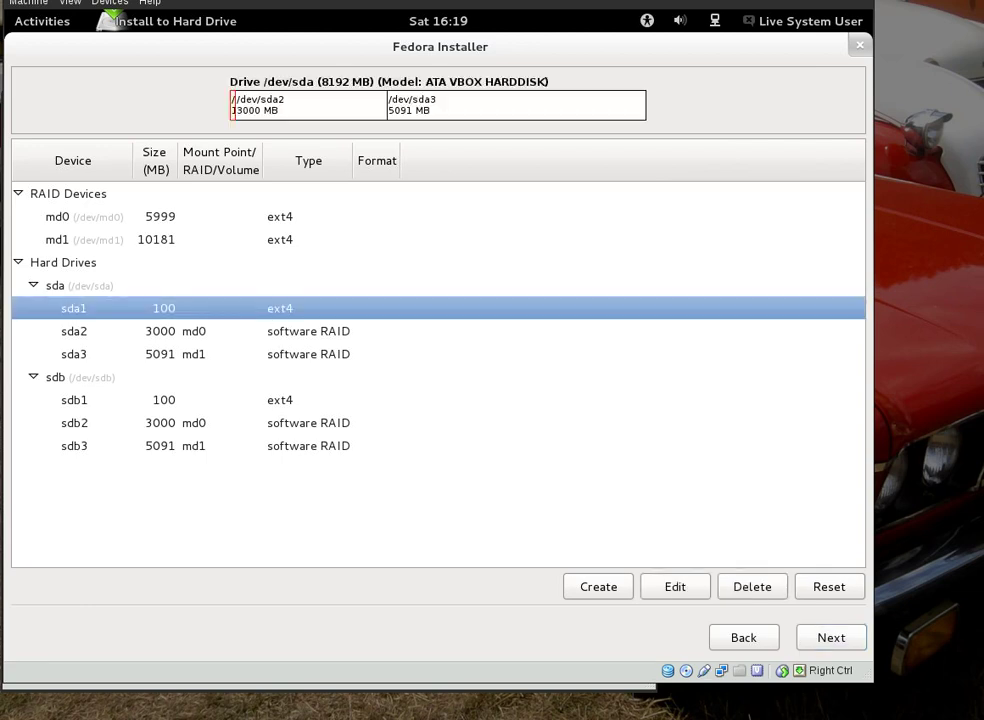
pyautogui.click(676, 590)
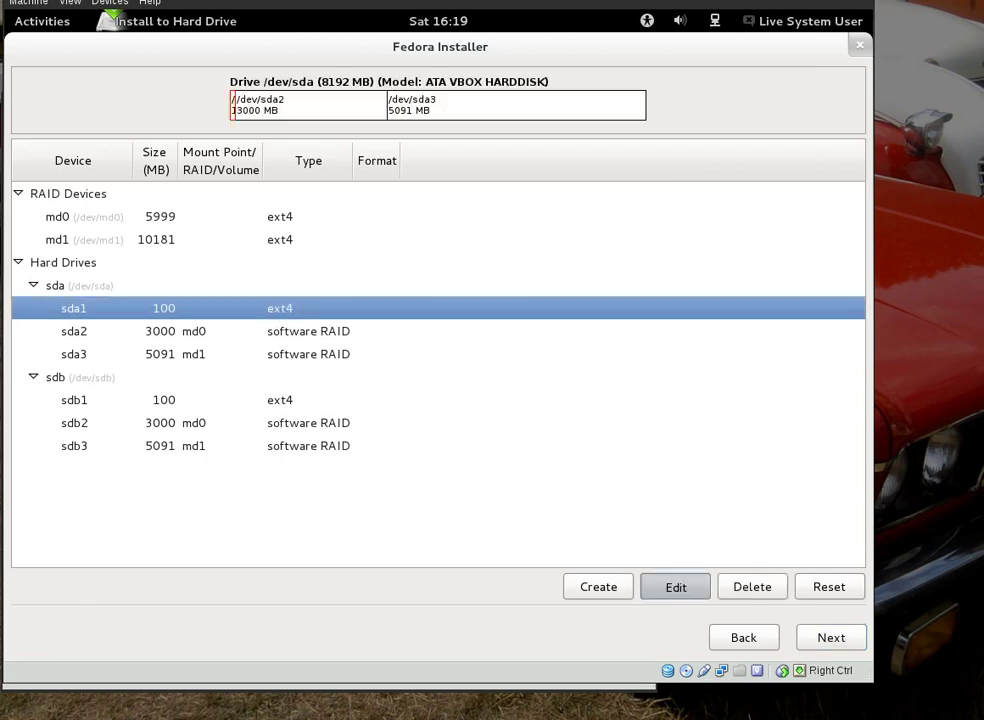
pyautogui.click(581, 287)
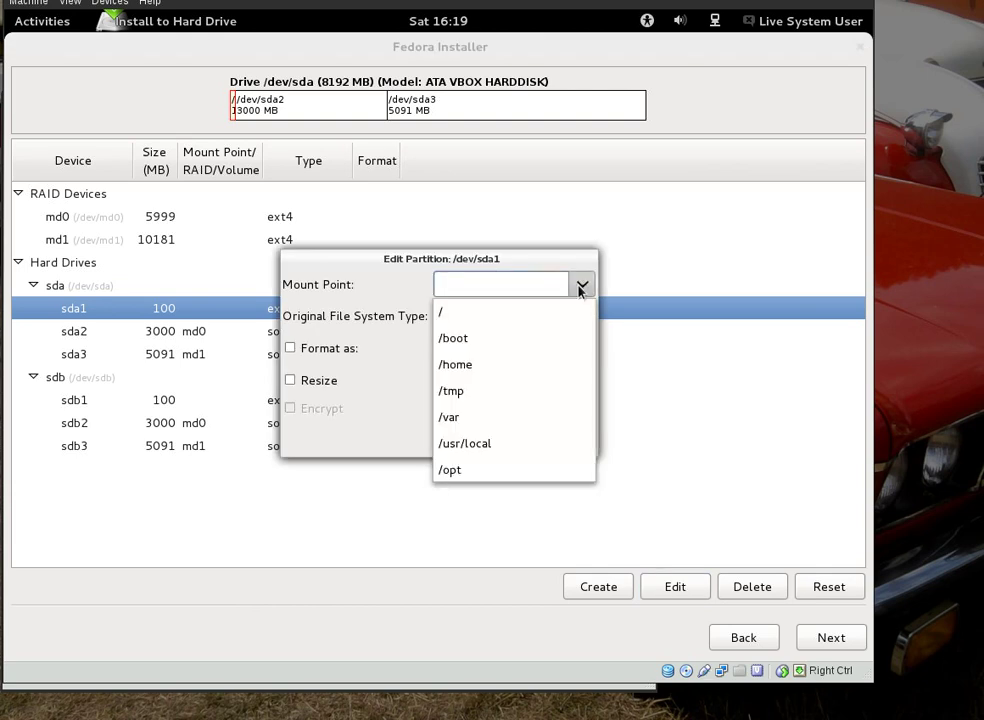
pyautogui.click(510, 341)
pyautogui.click(298, 348)
pyautogui.click(553, 436)
# - Mount RAID device md0 at /home, formatted as ext4 with encryption
pyautogui.click(305, 226)
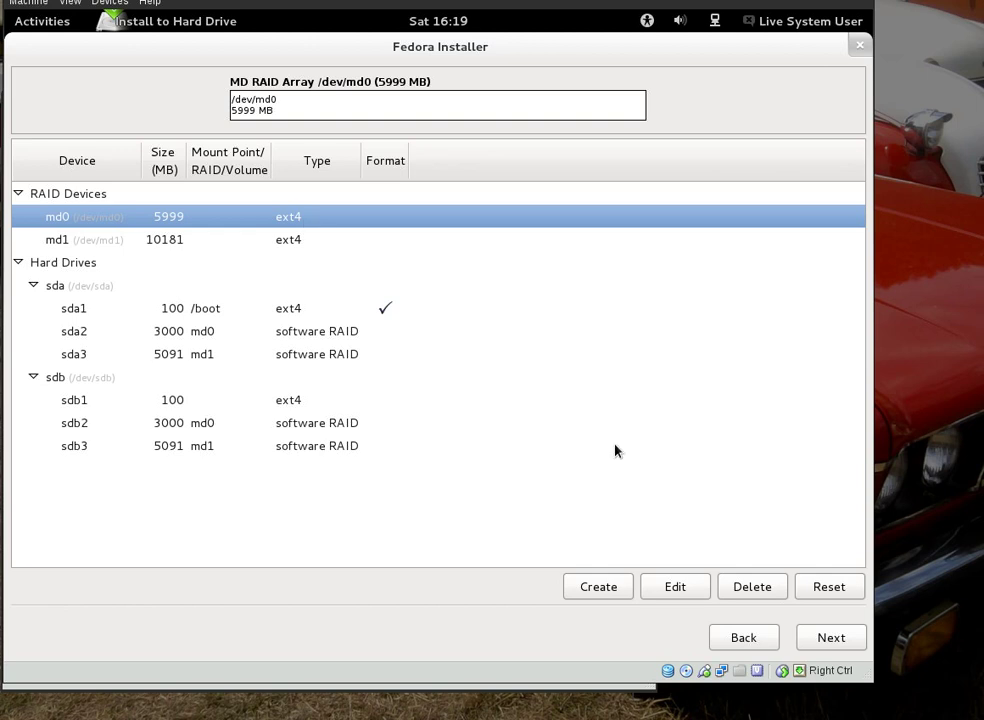
pyautogui.click(676, 588)
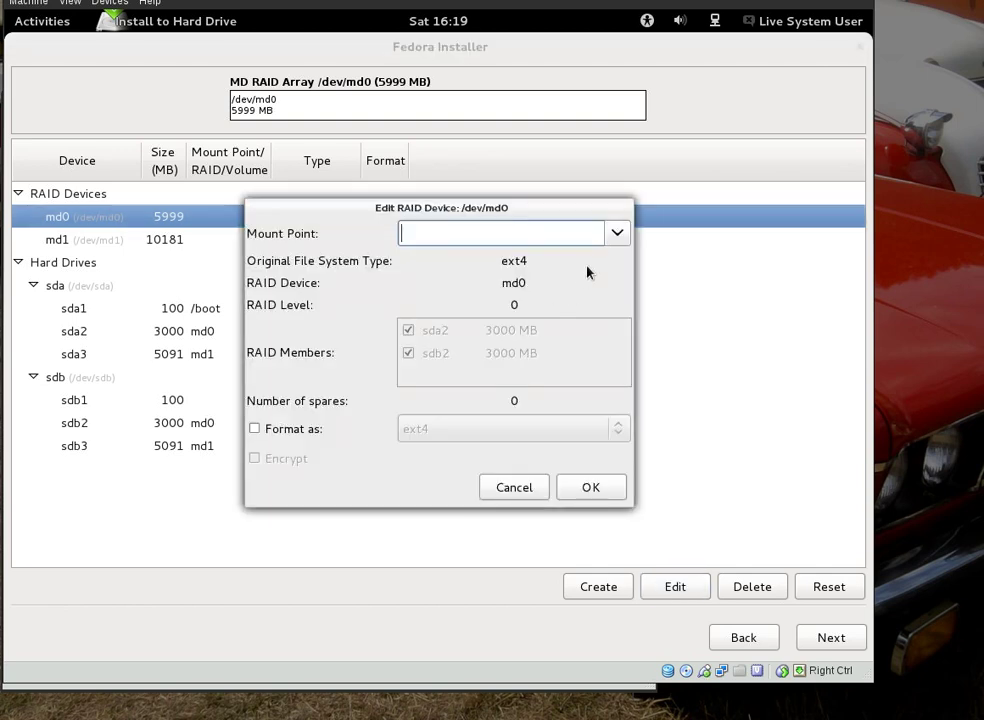
pyautogui.click(617, 232)
pyautogui.click(550, 328)
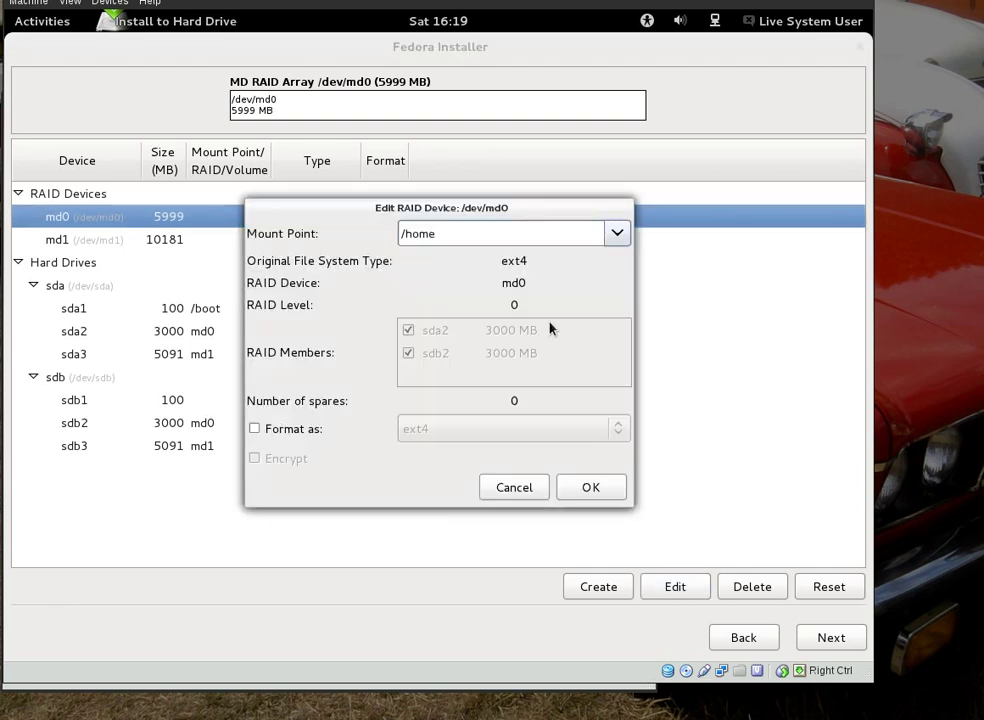
pyautogui.click(356, 432)
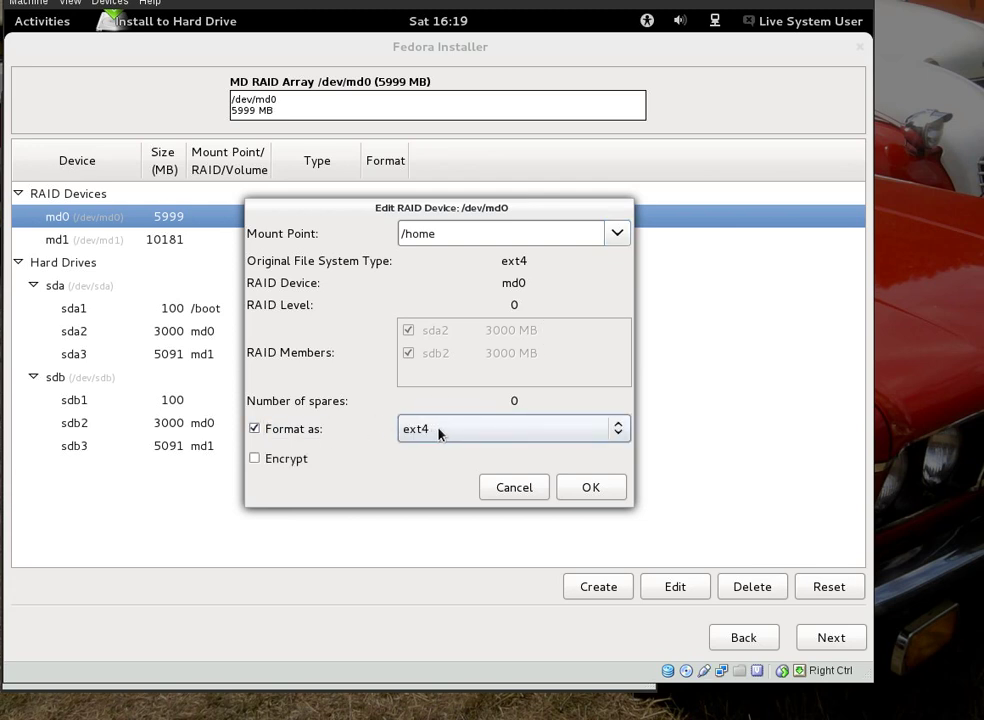
pyautogui.click(256, 458)
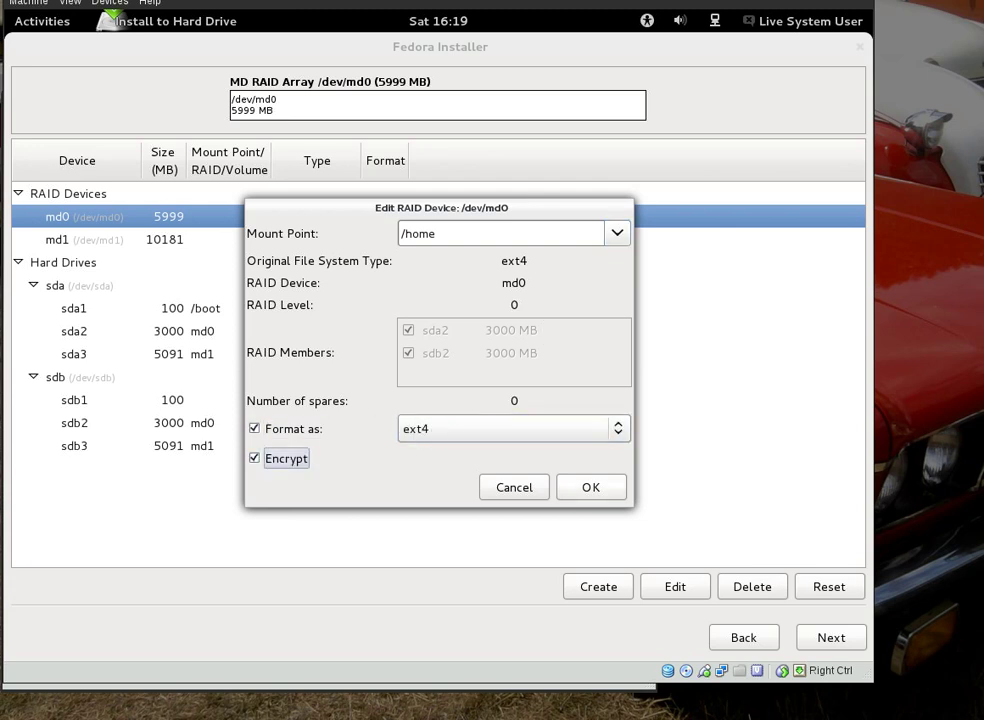
pyautogui.click(601, 490)
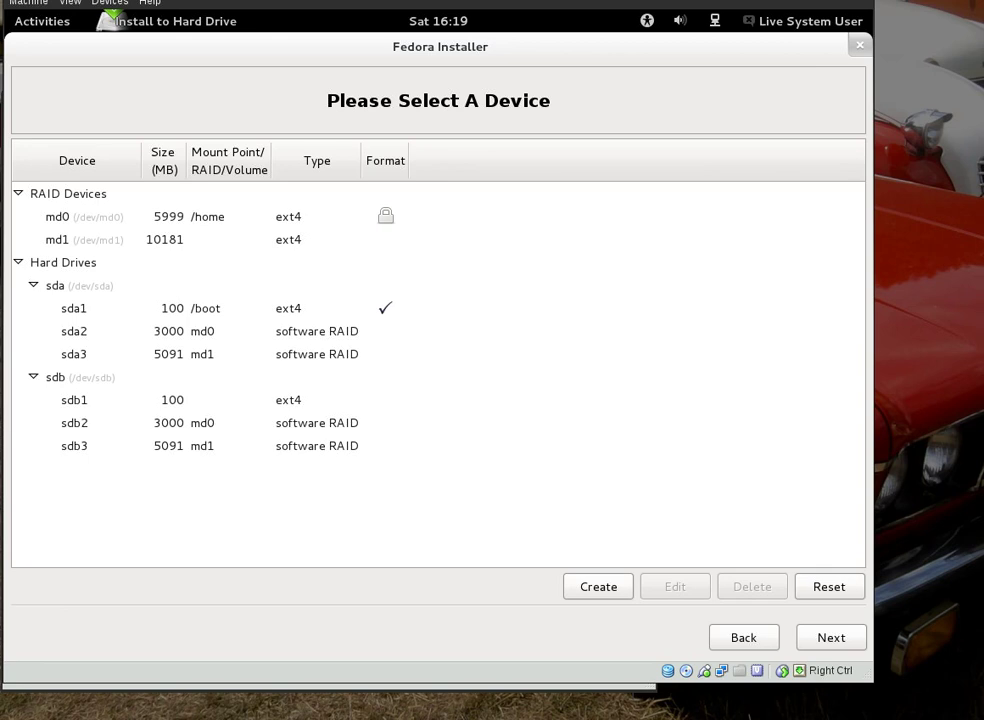
# - Mount RAID device md1 at / as the root filesystem, formatted as ext4
pyautogui.click(382, 244)
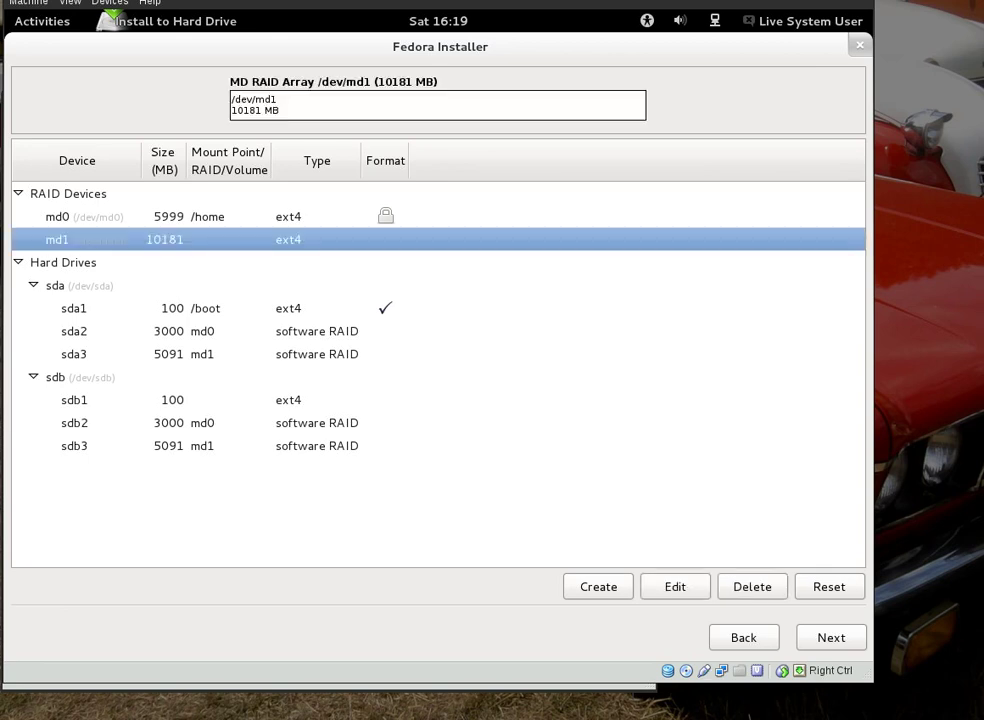
pyautogui.click(673, 587)
pyautogui.click(619, 222)
pyautogui.click(581, 257)
pyautogui.click(253, 440)
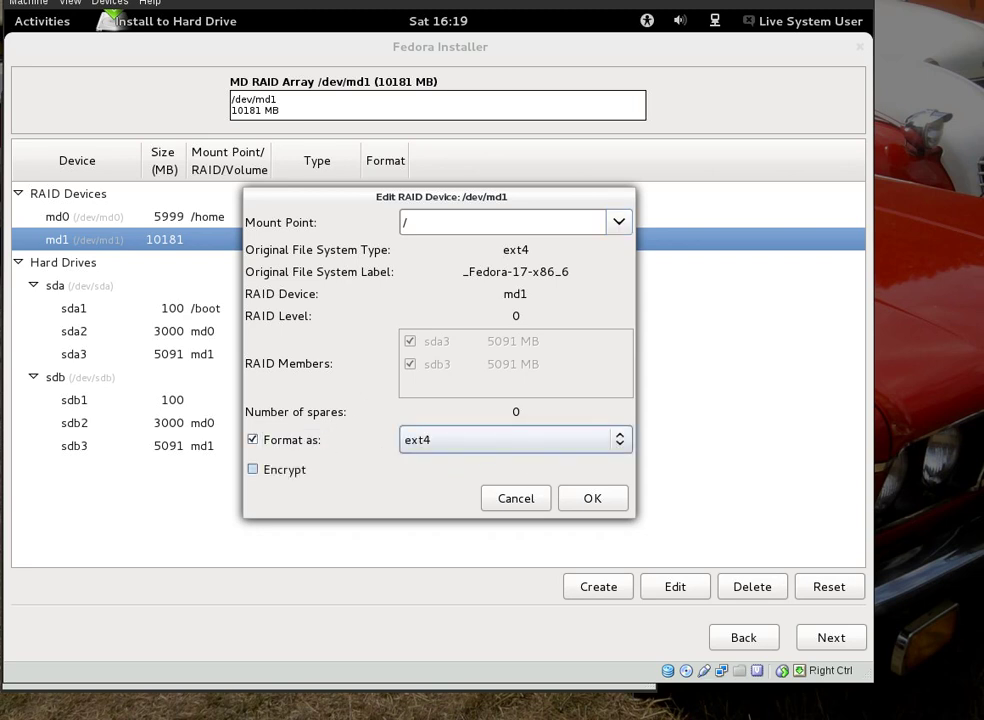
pyautogui.click(592, 500)
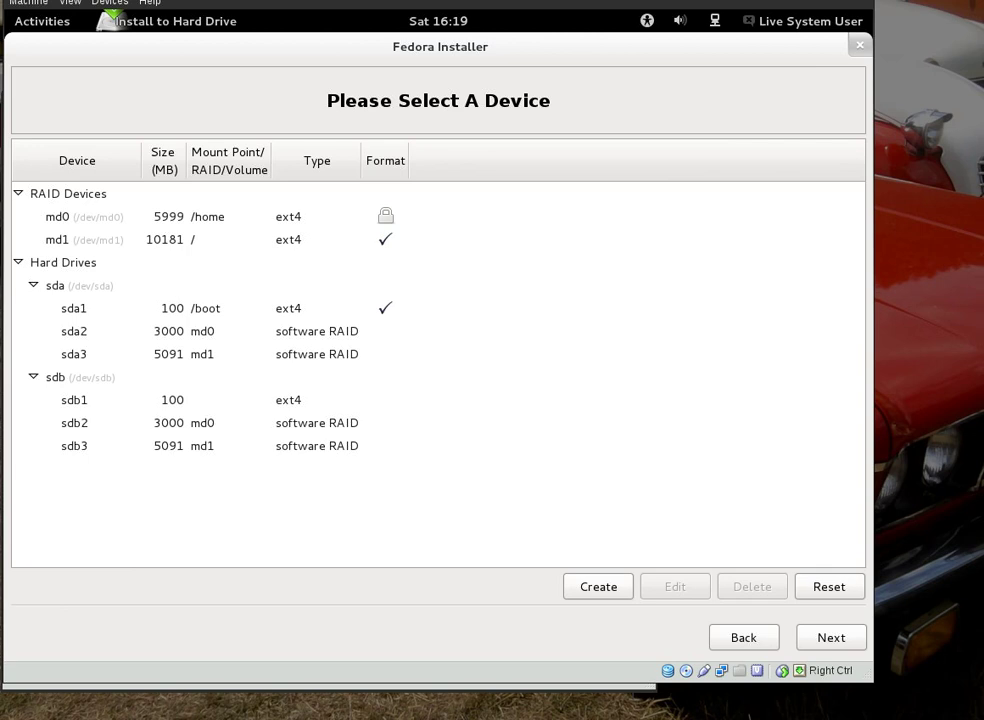
# - Re-edit md0 to turn off its encryption
pyautogui.click(420, 216)
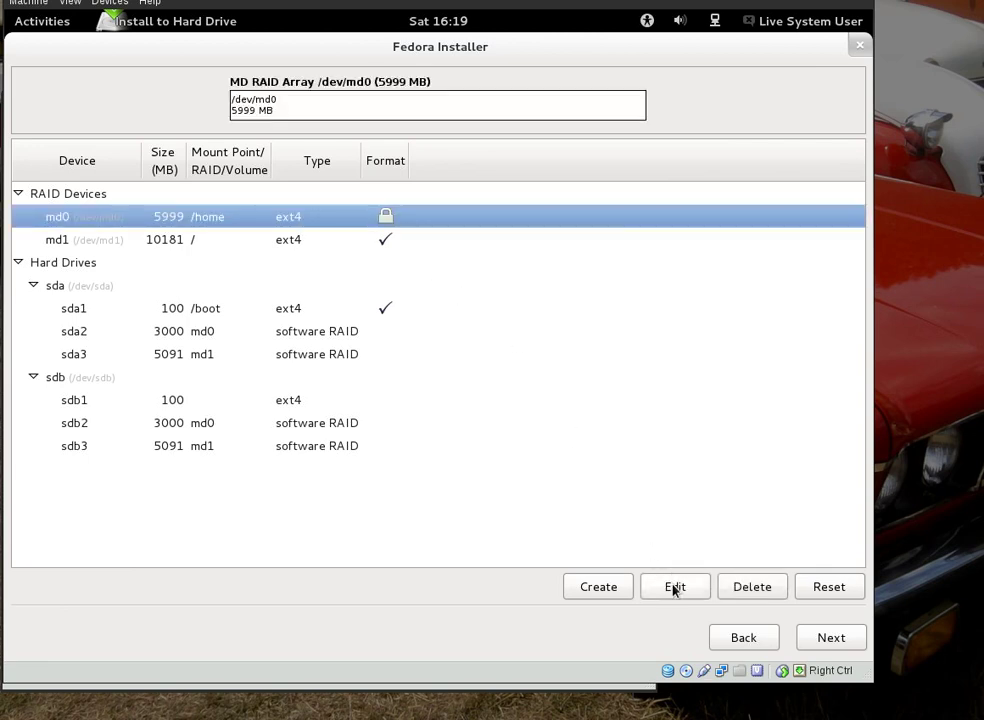
pyautogui.click(675, 588)
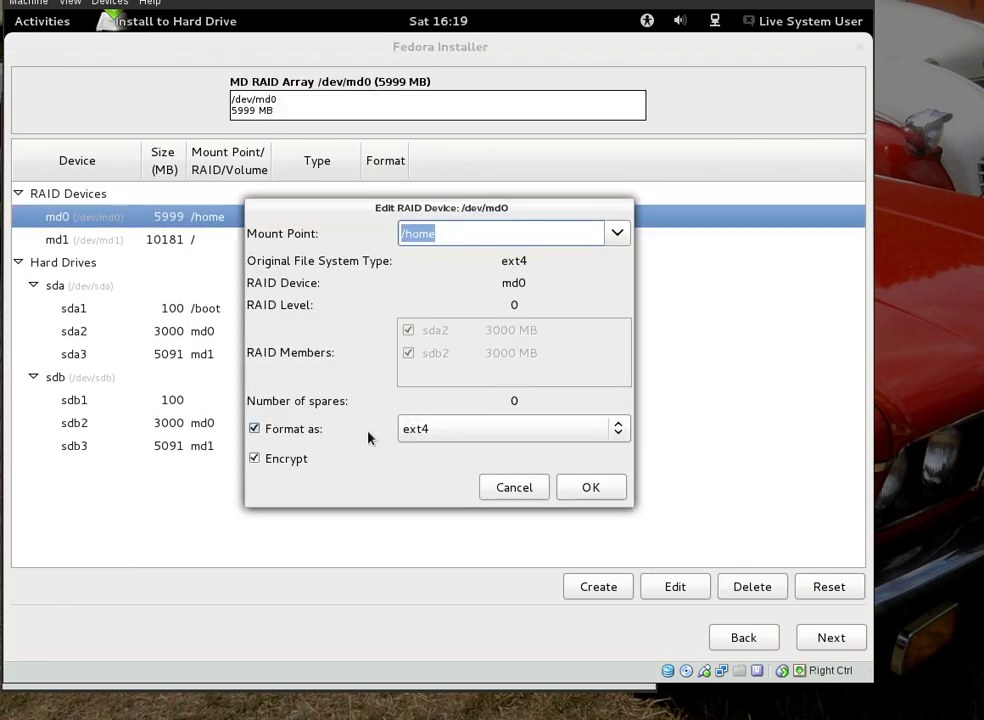
pyautogui.click(305, 460)
pyautogui.click(612, 489)
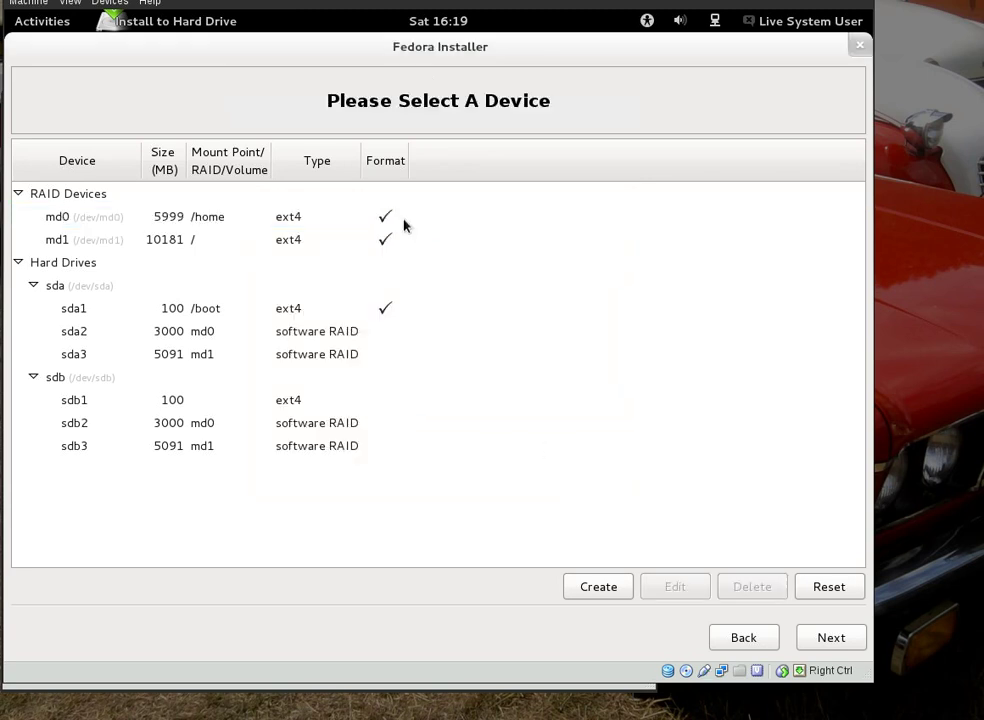
# - Accept the layout without swap, confirm formatting, and write the changes to disk
pyautogui.click(831, 637)
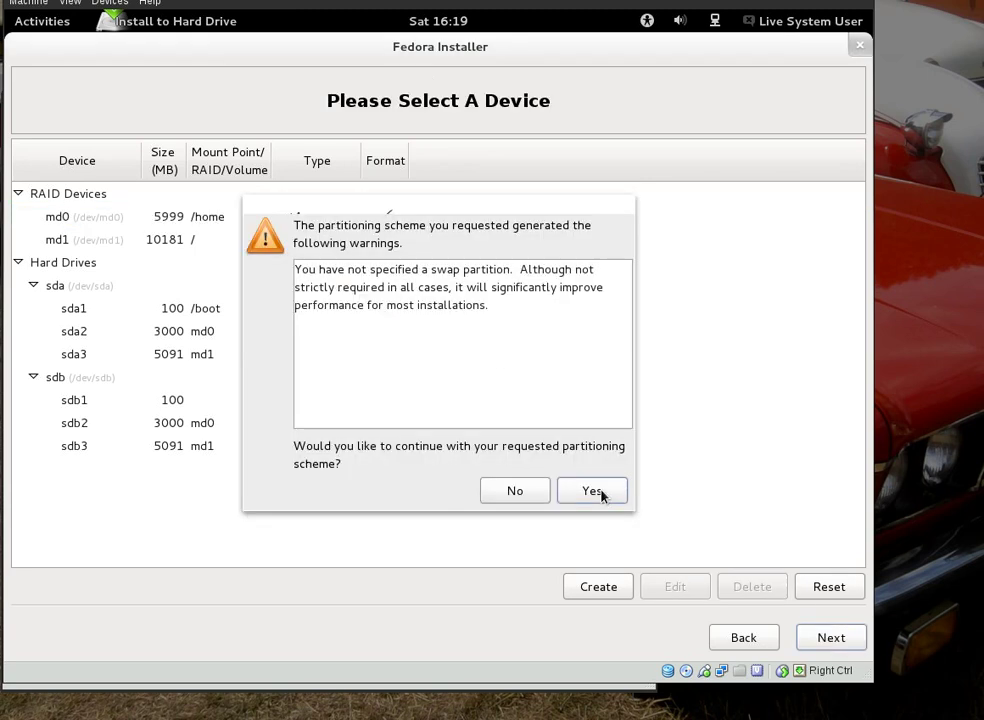
pyautogui.click(588, 488)
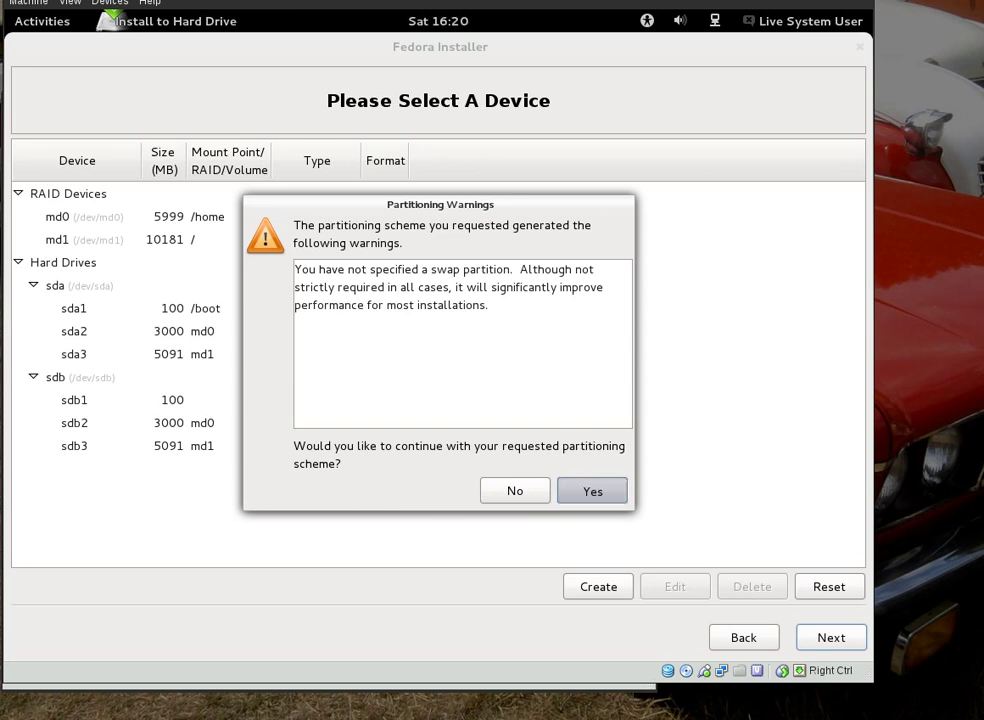
pyautogui.click(591, 482)
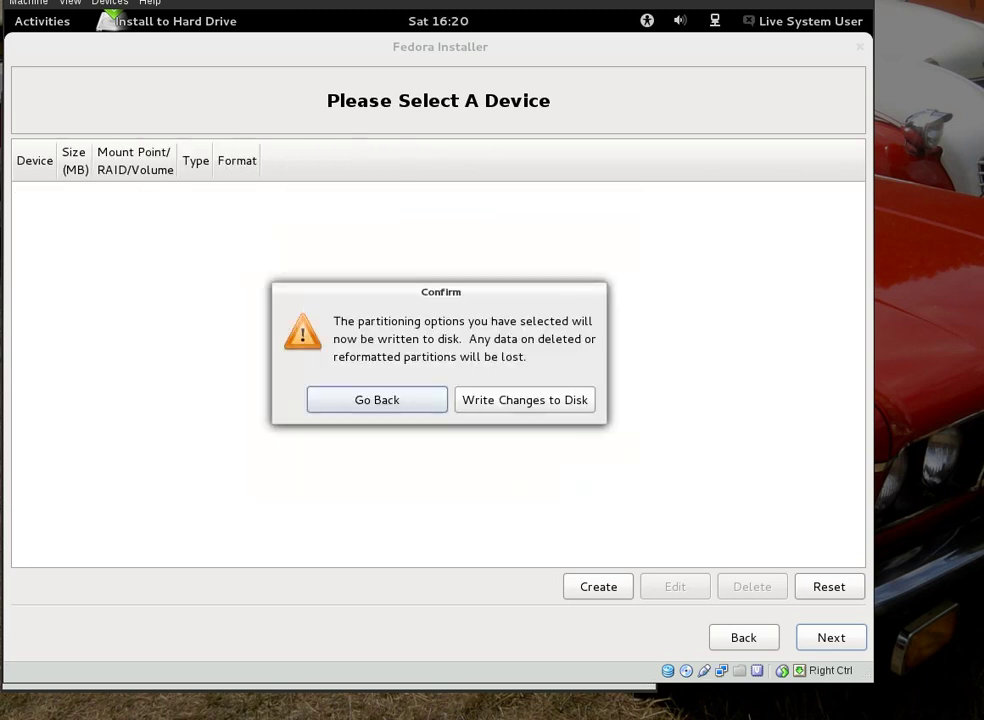
pyautogui.click(494, 401)
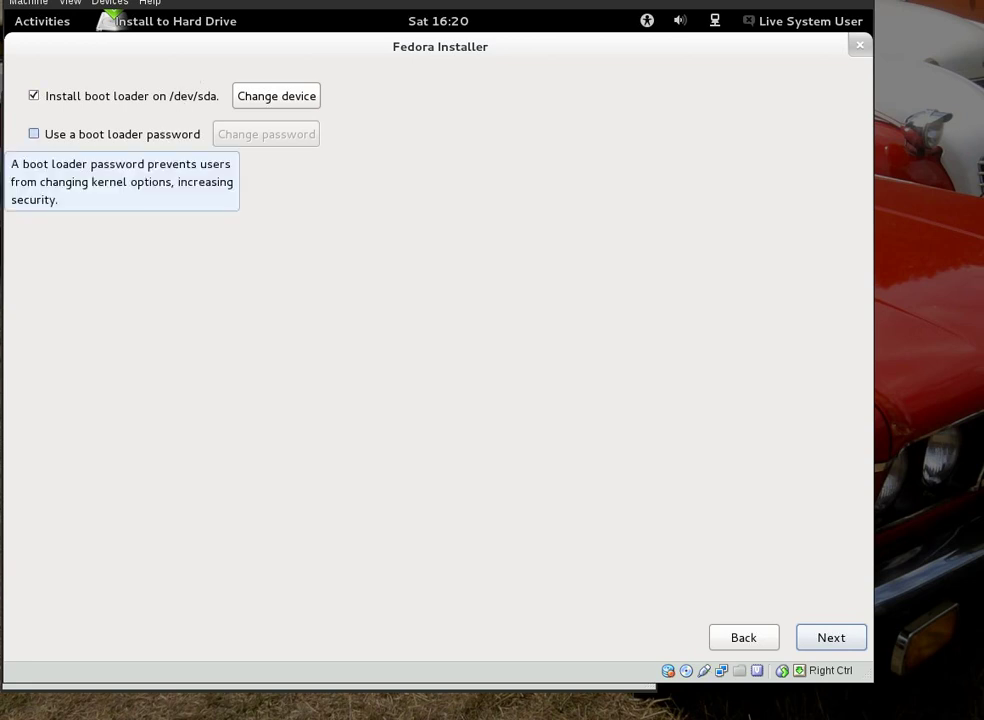
# - Set and confirm a boot loader password on /dev/sda, then start copying to disk
pyautogui.click(190, 134)
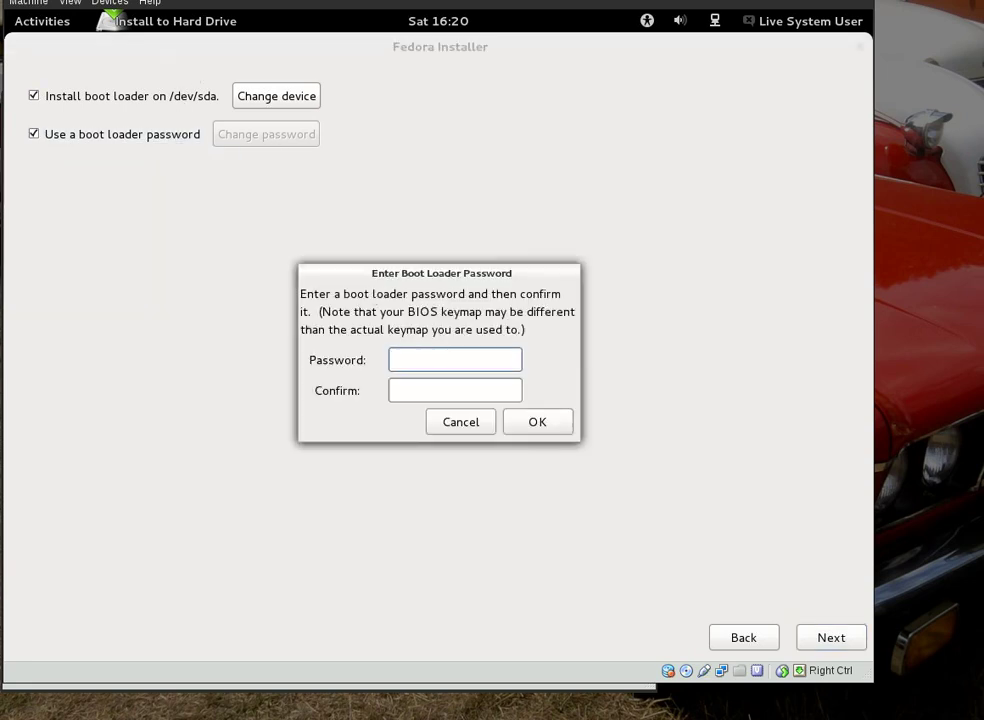
pyautogui.write('pa')
pyautogui.press('BackSpace')
pyautogui.press('BackSpace')
pyautogui.write('passwd')
pyautogui.press('Tab')
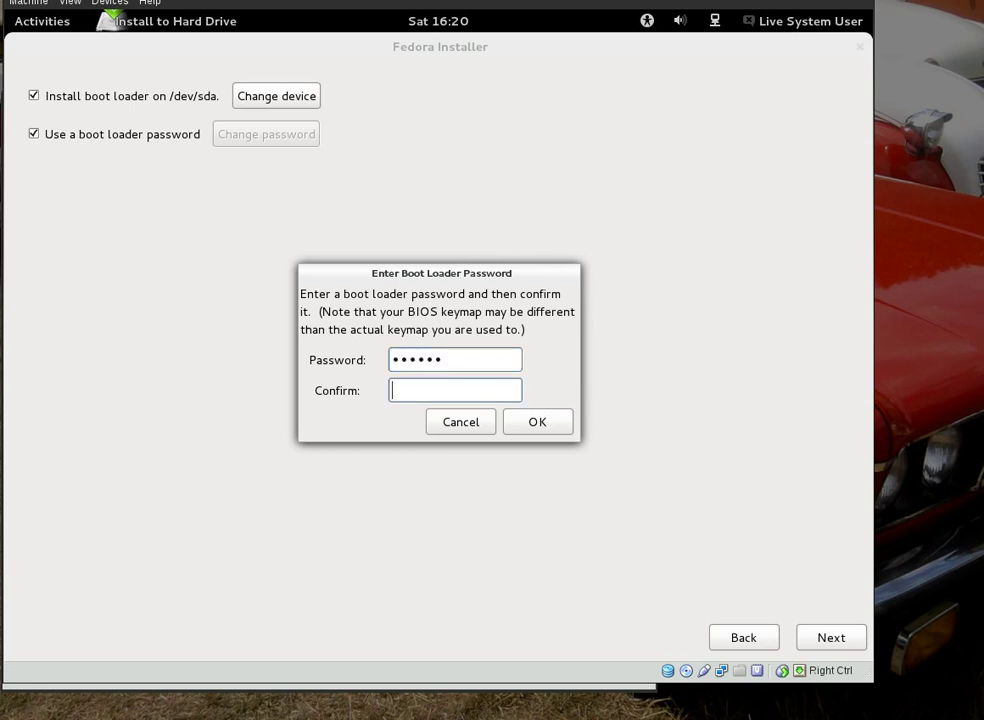
pyautogui.write('passwd')
pyautogui.click(538, 422)
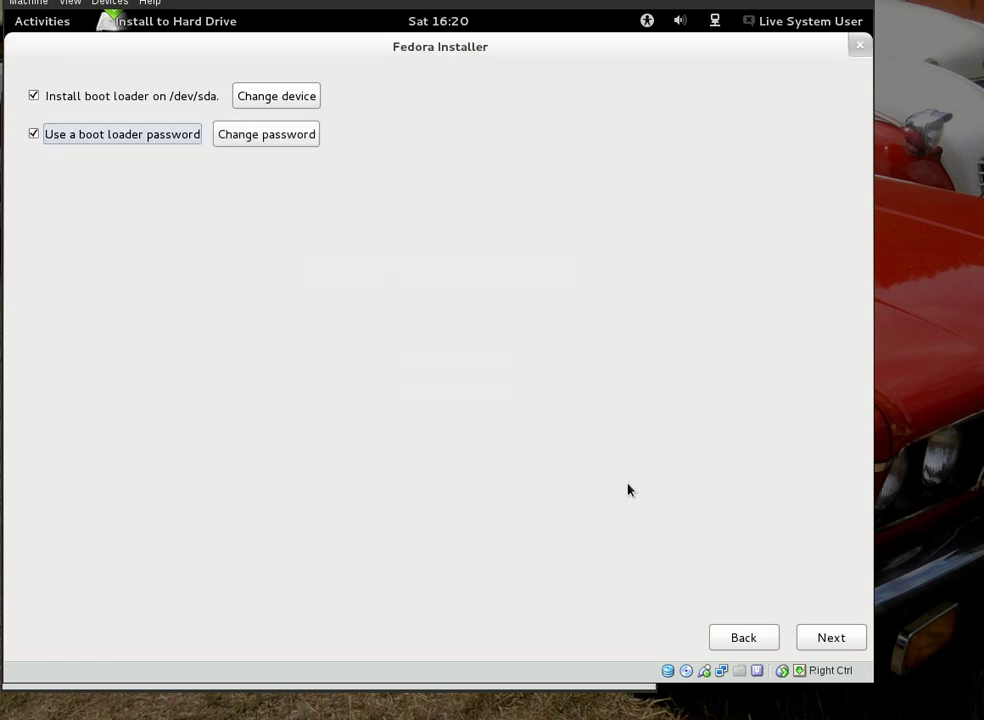
pyautogui.click(818, 636)
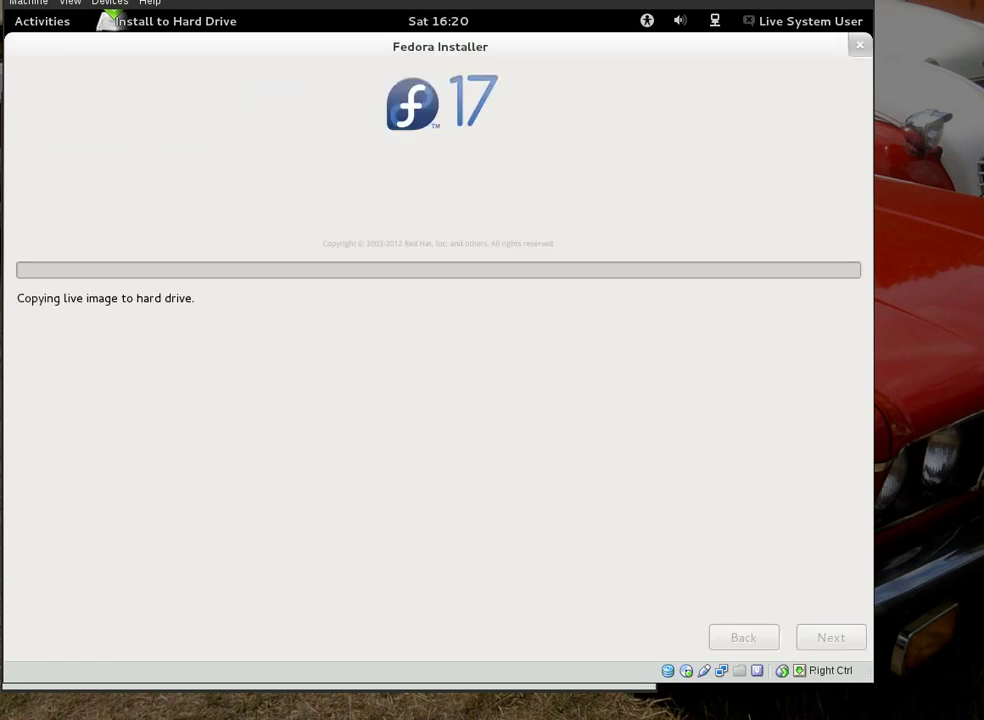